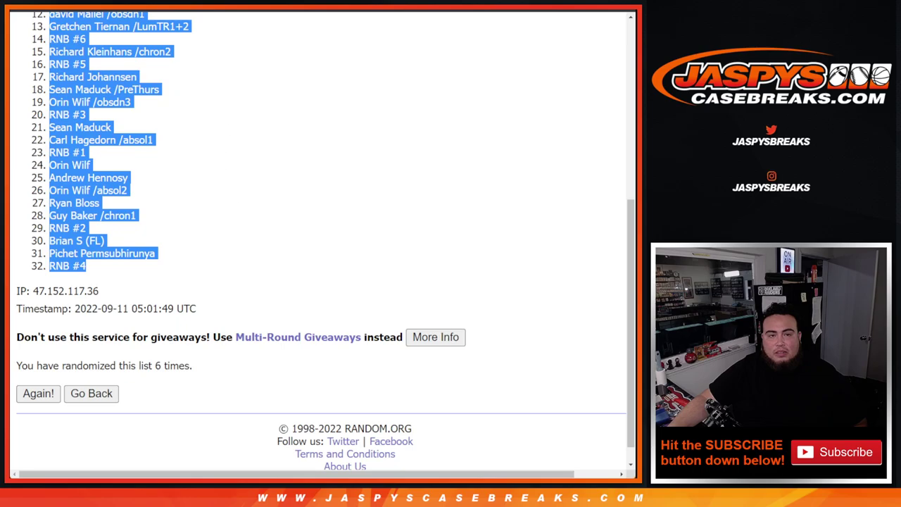
- Reshuffle the NFL team list until it has been randomized six times, and highlight the randomization count
scroll(503, 207, "down", 3)
left_click(45, 369)
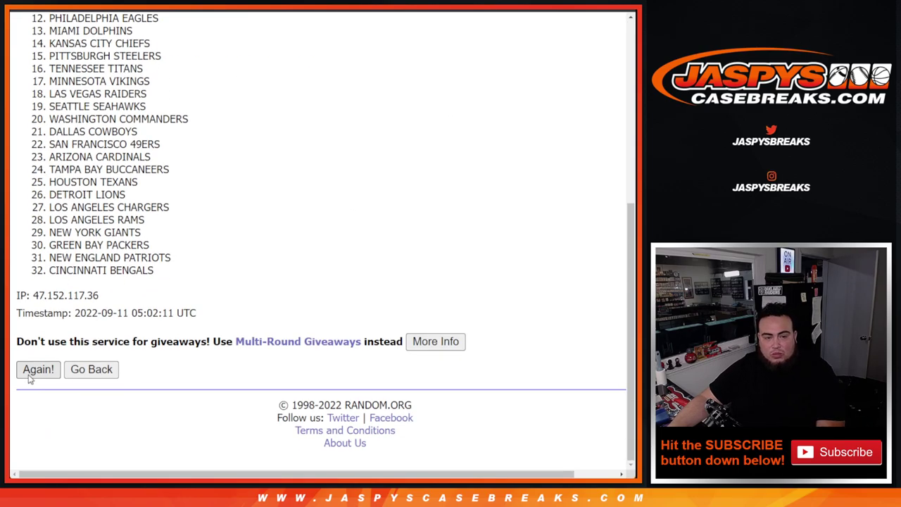
left_click(38, 369)
left_click(38, 369)
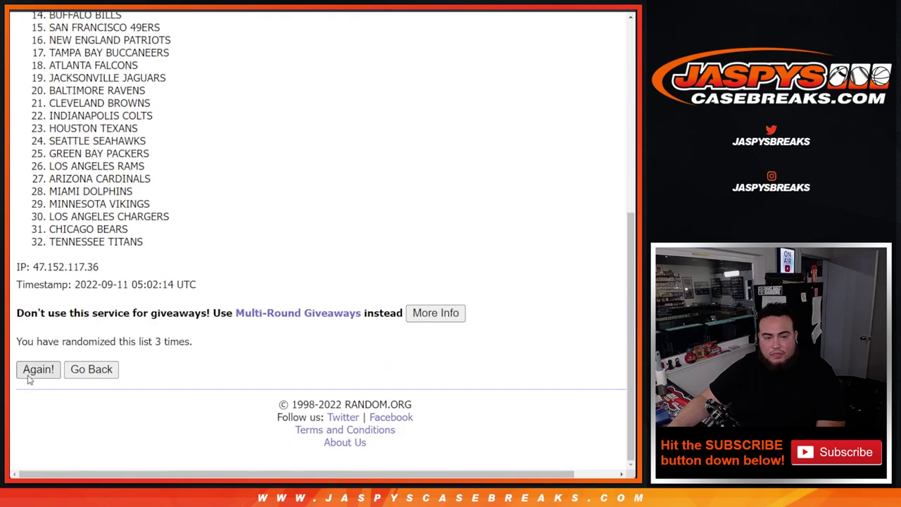
left_click(29, 378)
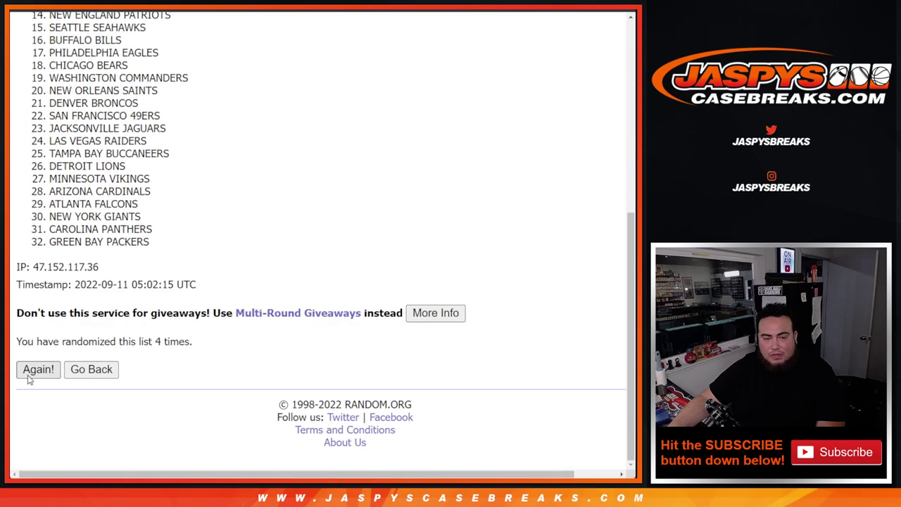
left_click(29, 377)
left_click(29, 377)
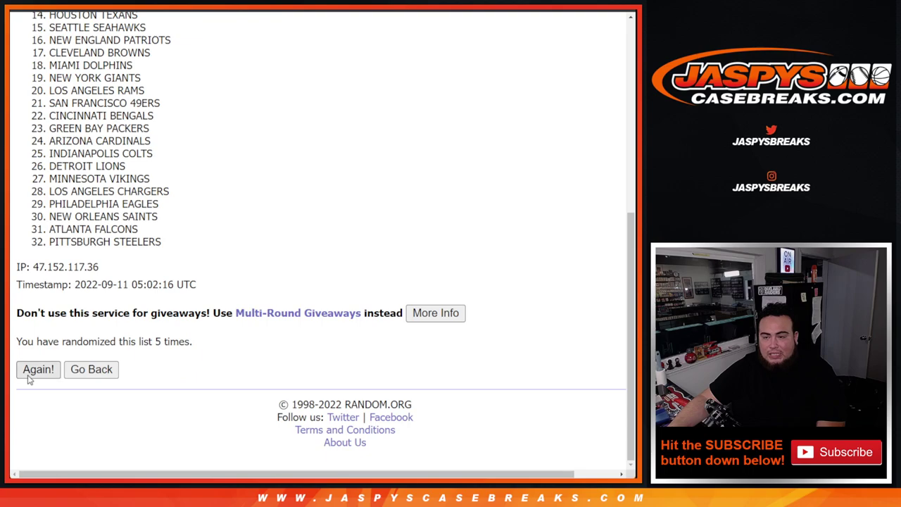
left_click_drag(155, 341, 243, 341)
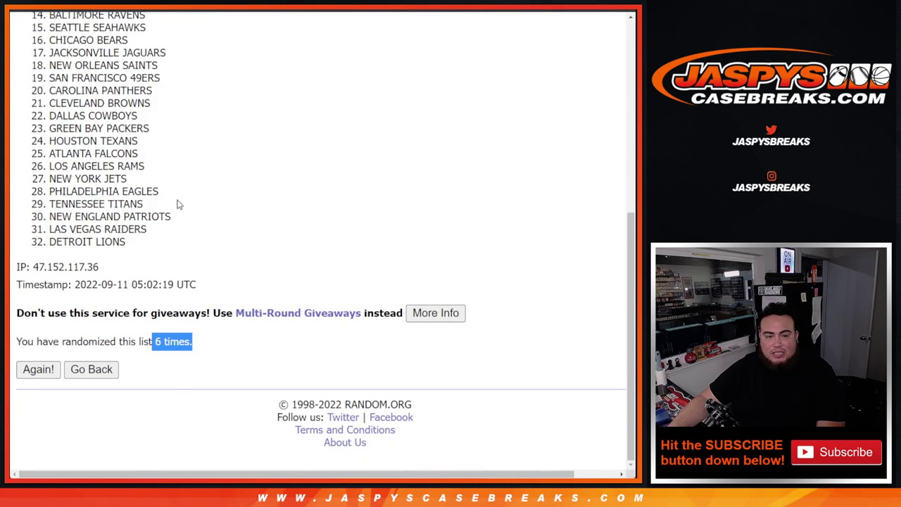
- Copy all 32 randomized team names and paste them into column B of the Google Sheets spreadsheet, starting at B1
scroll(183, 157, "up", 10)
left_click_drag(39, 175, 143, 355)
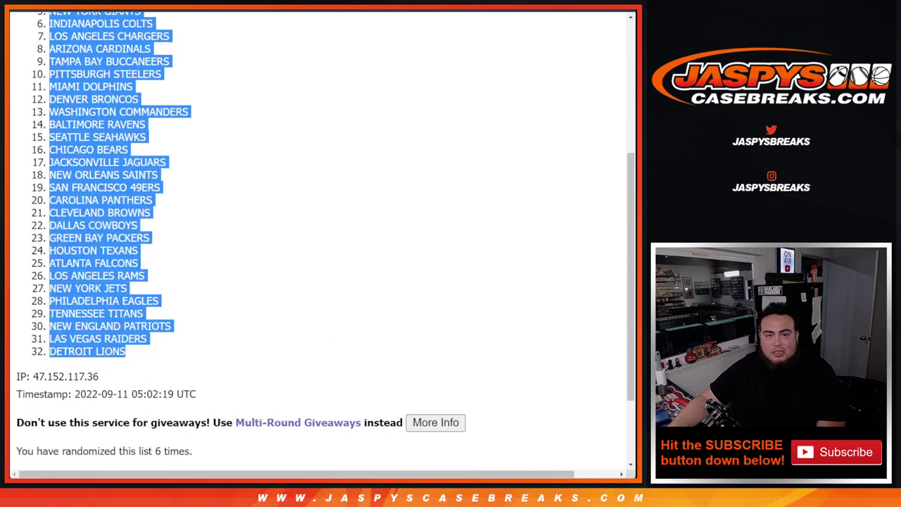
key("alt+Tab")
left_click(131, 105)
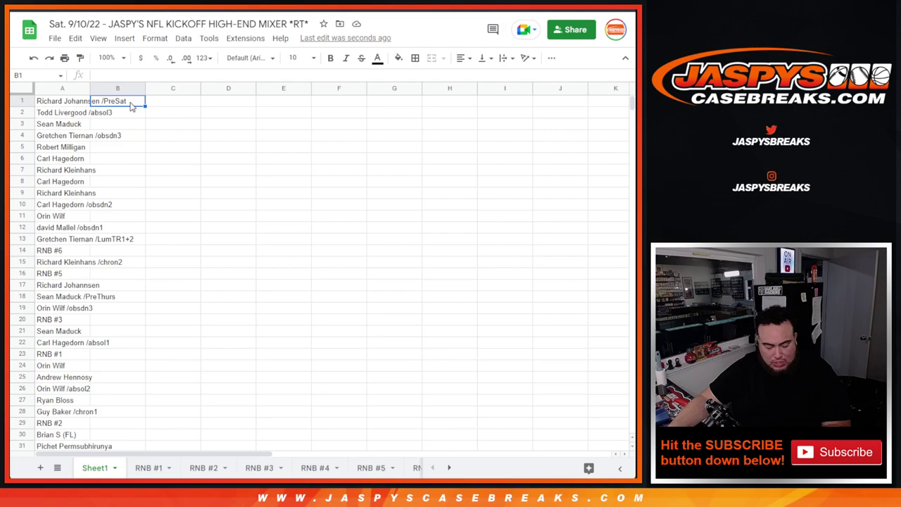
type("BUFFALO BILLS MINNESOTA VIKINGS KANSAS CITY CHIEFS CINCINNATI BENGALS NEW YORK GIANTS INDIANAPOLIS COLTS LOS ANGELES CHARGERS ARIZONA CARDINALS TAMPA BAY BUCCANEERS PITTSBURGH STEELERS MIAMI DOLPHINS DENVER BRONCOS WASHINGTON COMMANDERS BALTIMORE RAVENS SEATTLE SEAHAWKS CHICAGO BEARS JACKSONVILLE JAGUARS NEW ORLEANS SAINTS SAN FRANCISCO 49ERS CAROLINA PANTHERS CLEVELAND BROWNS DALLAS COWBOYS GREEN BAY PACKERS HOUSTON TEXANS ATLANTA FALCONS LOS ANGELES RAMS NEW YORK JETS PHILADELPHIA EAGLES TENNESSEE TITANS NEW ENGLAND PATRIOTS LAS VEGAS RAIDERS DETROIT LIONS")
scroll(317, 268, "down", 3)
scroll(317, 267, "up", 3)
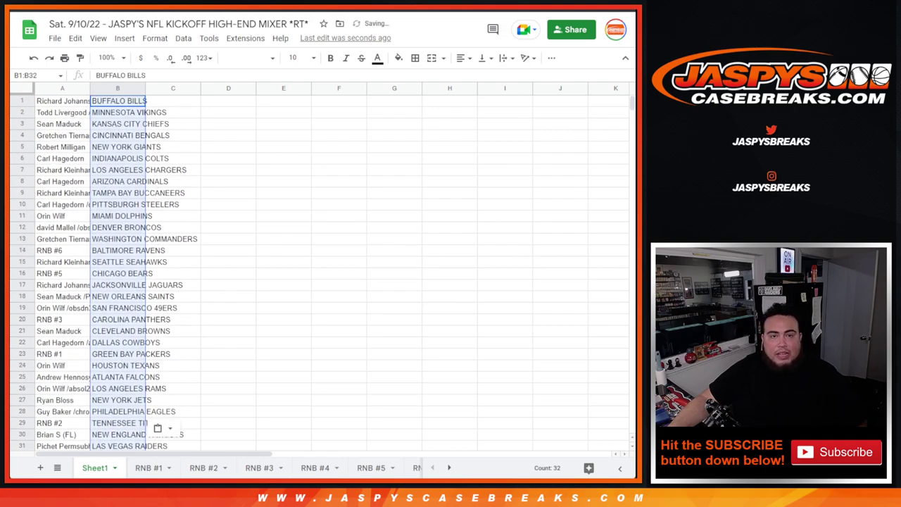
key("alt+Tab")
key("ctrl+Tab")
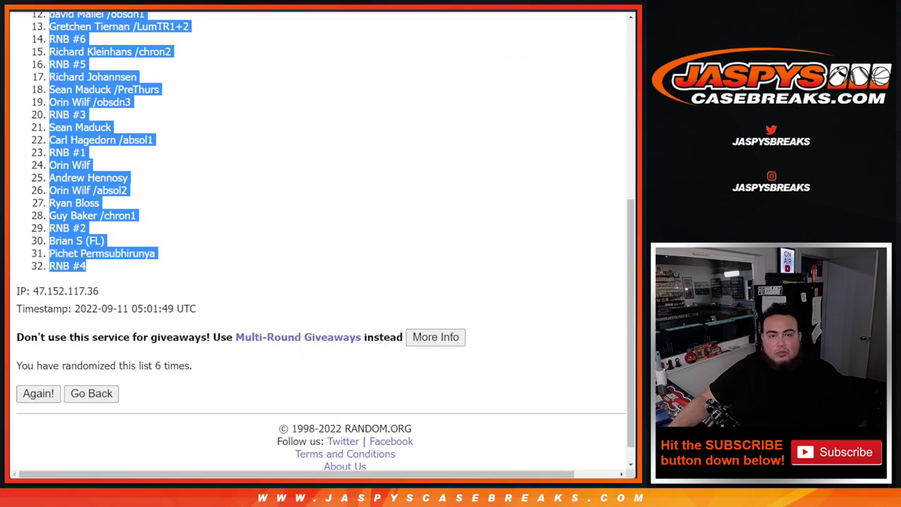
key("ctrl+Tab")
key("alt+Tab")
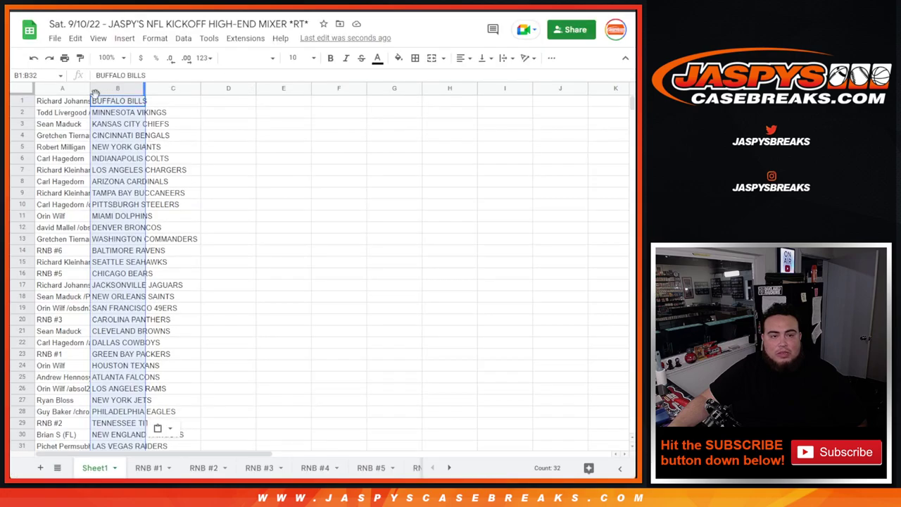
- Set the font size of the whole sheet to 14 and fit the widths of columns A and B to their contents
left_click(27, 88)
left_click(292, 58)
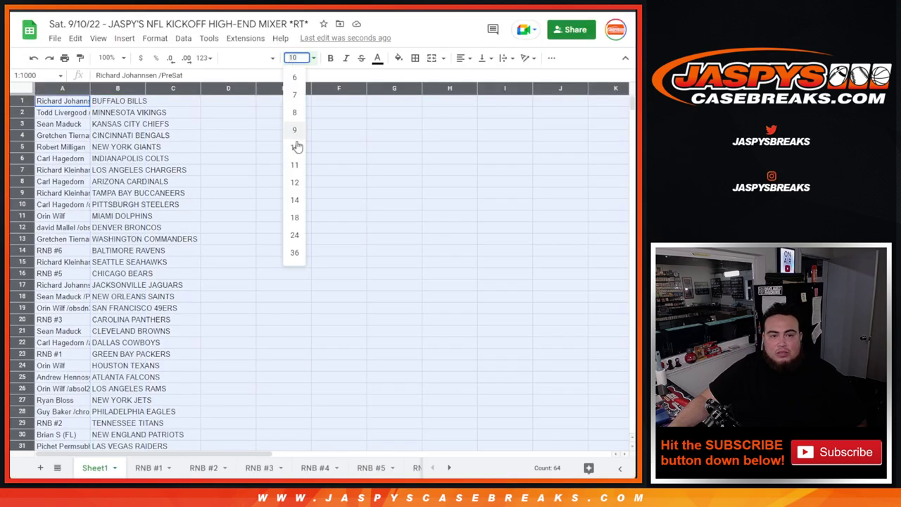
left_click(297, 201)
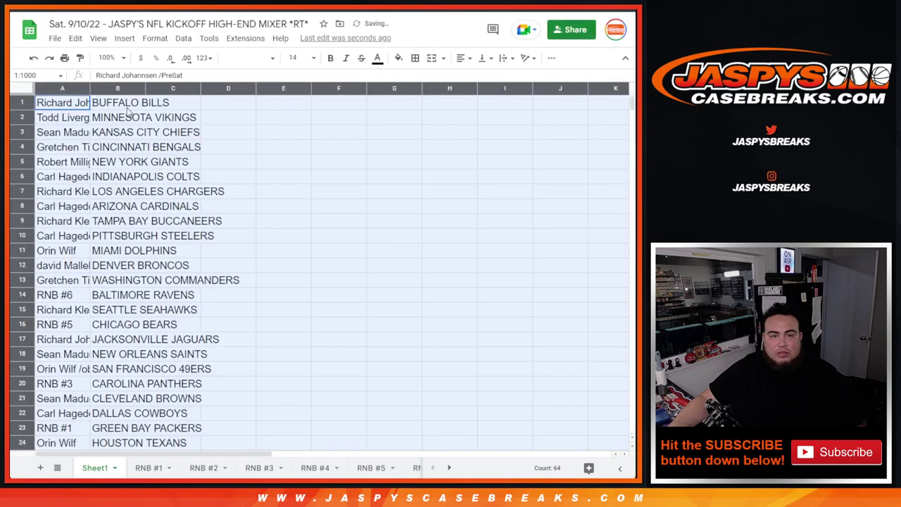
left_click(92, 87)
double_click(90, 87)
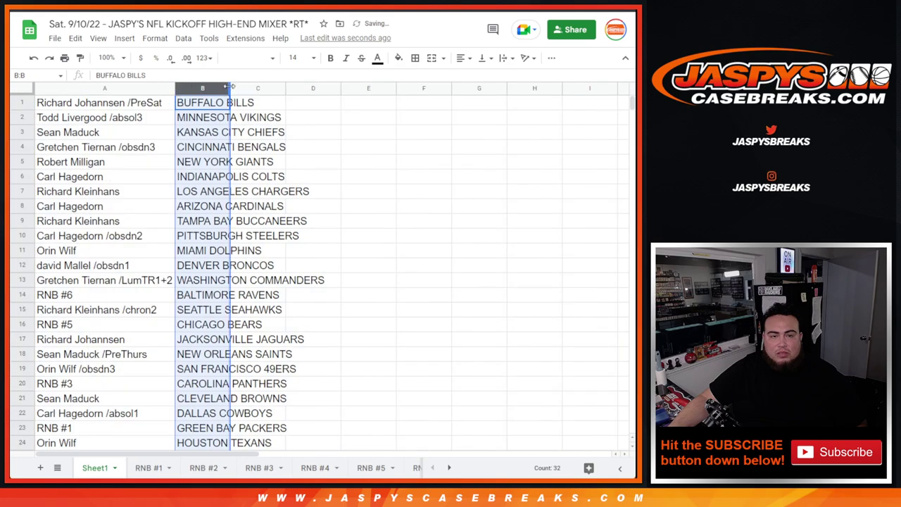
double_click(230, 86)
- Review the participant and team pairings one row at a time, selecting each row in turn from row 1 through row 28
left_click(21, 103)
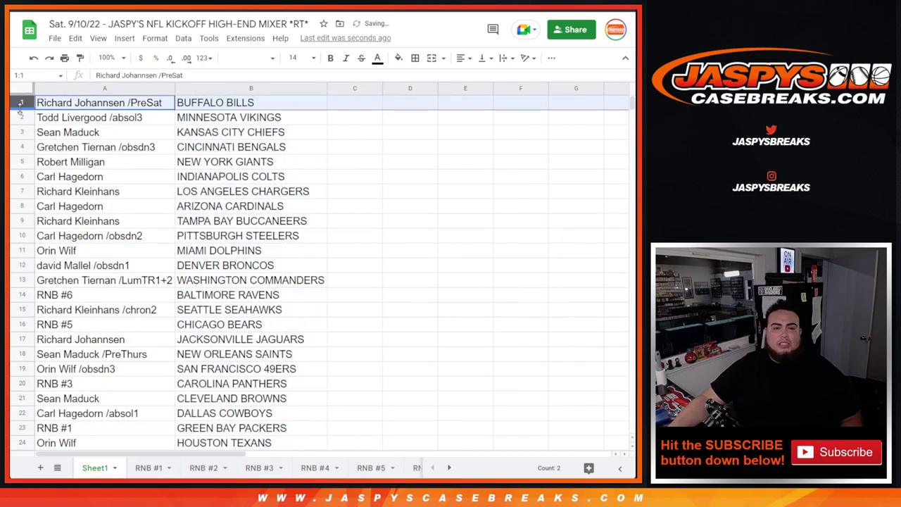
left_click(23, 117)
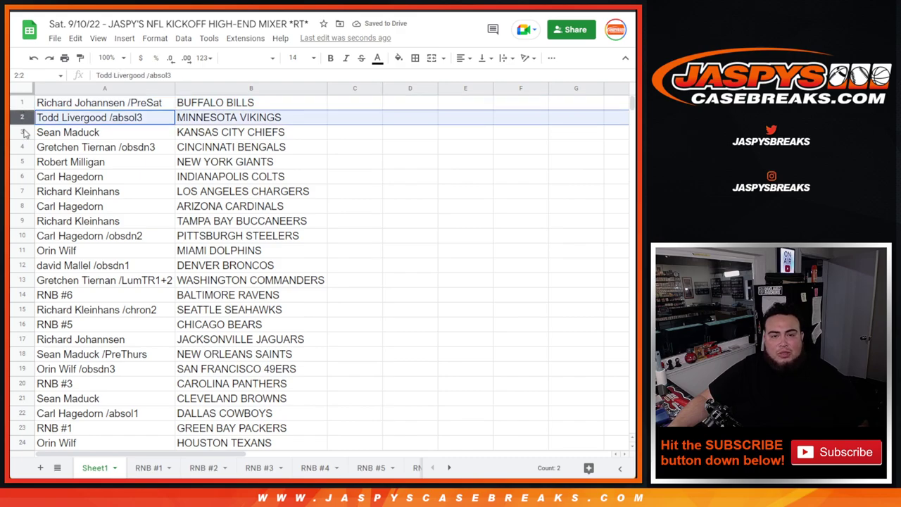
left_click(24, 132)
left_click(22, 145)
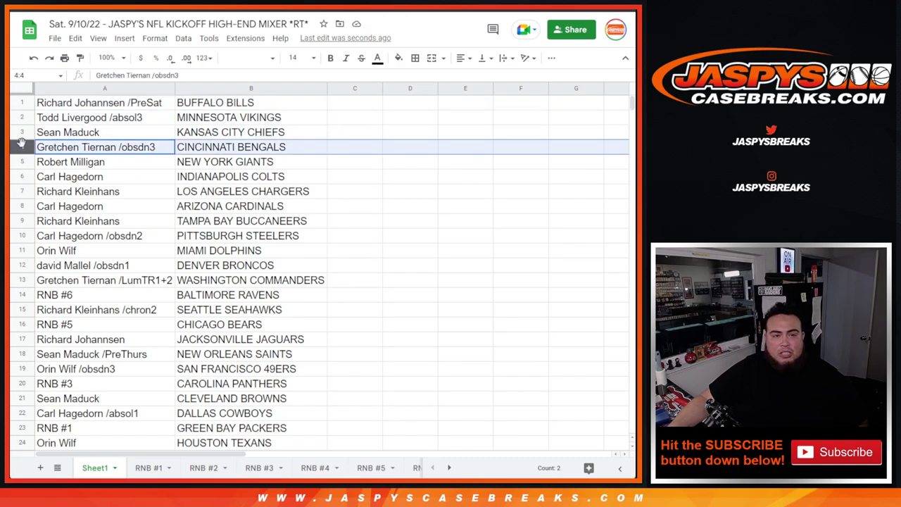
left_click(20, 161)
left_click(18, 176)
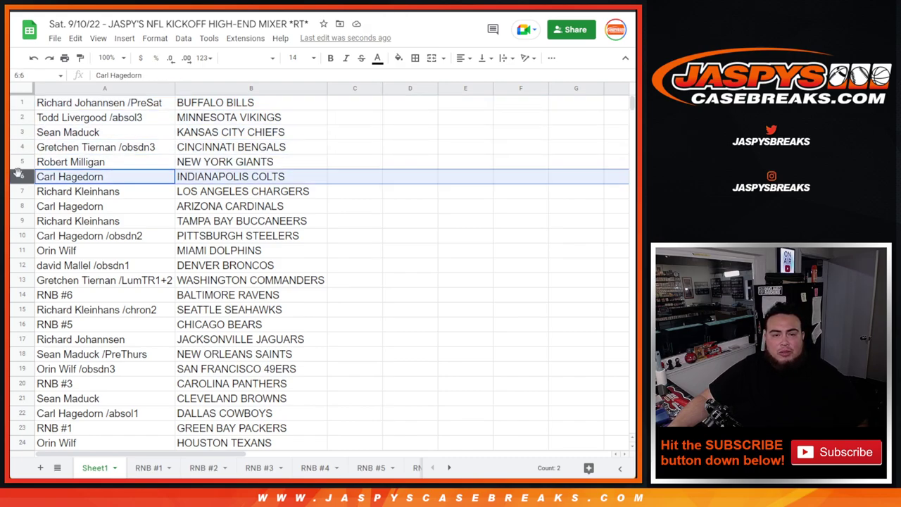
left_click(20, 194)
left_click(17, 209)
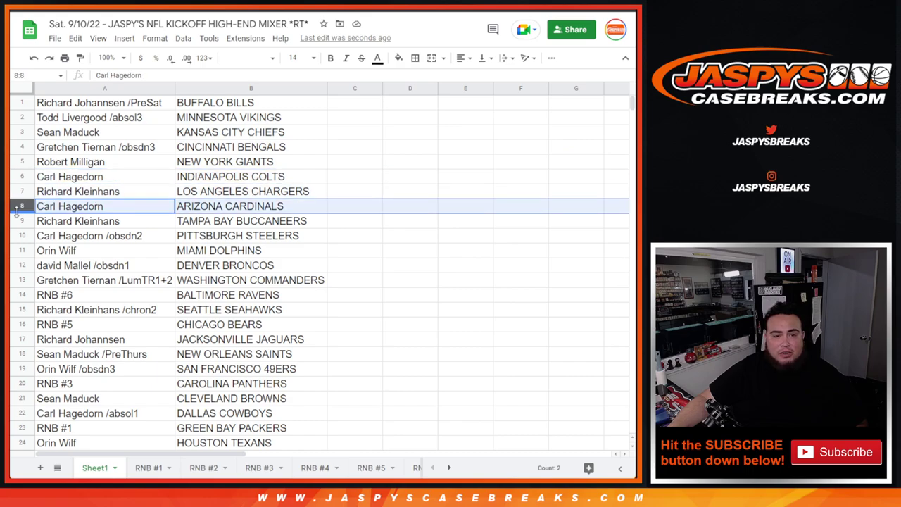
left_click(18, 223)
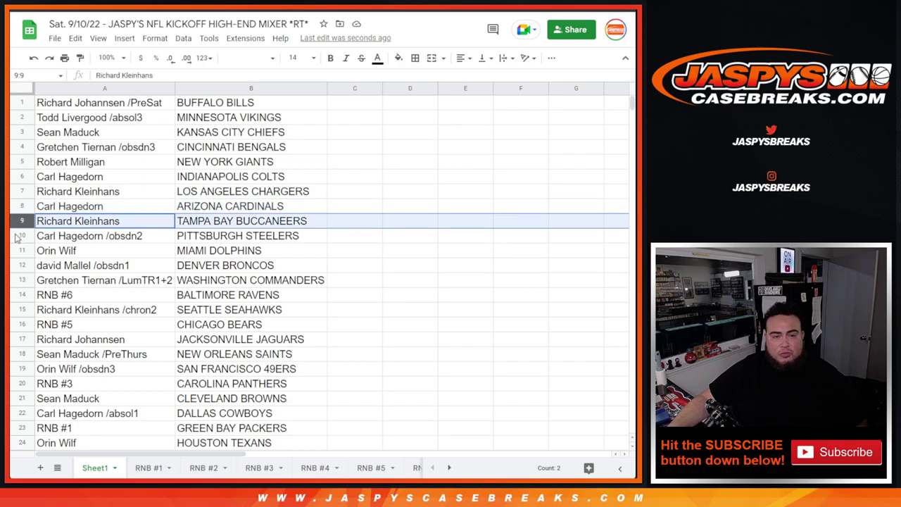
left_click(18, 238)
left_click(19, 254)
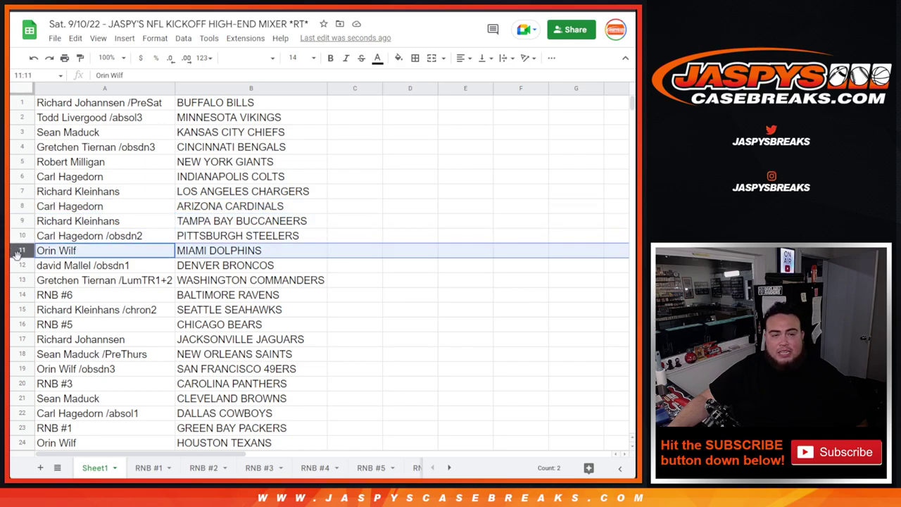
left_click(20, 266)
left_click(19, 281)
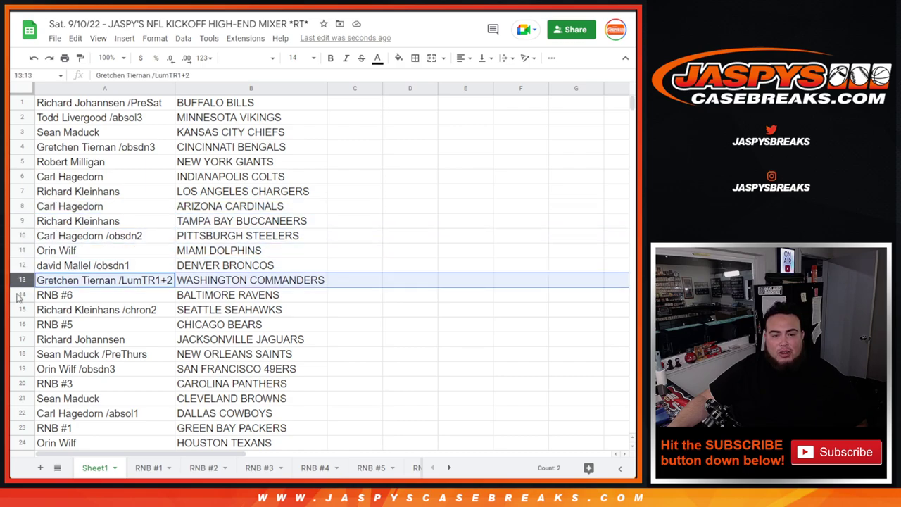
left_click(20, 296)
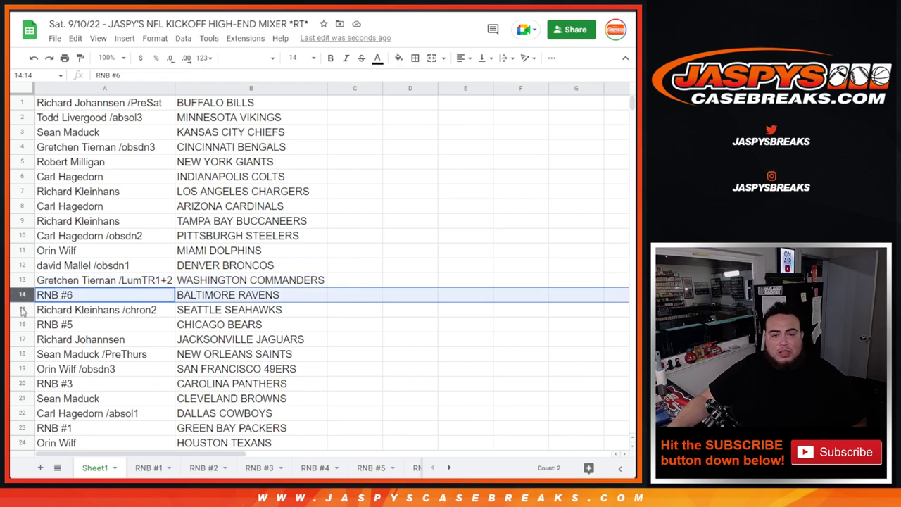
left_click(22, 310)
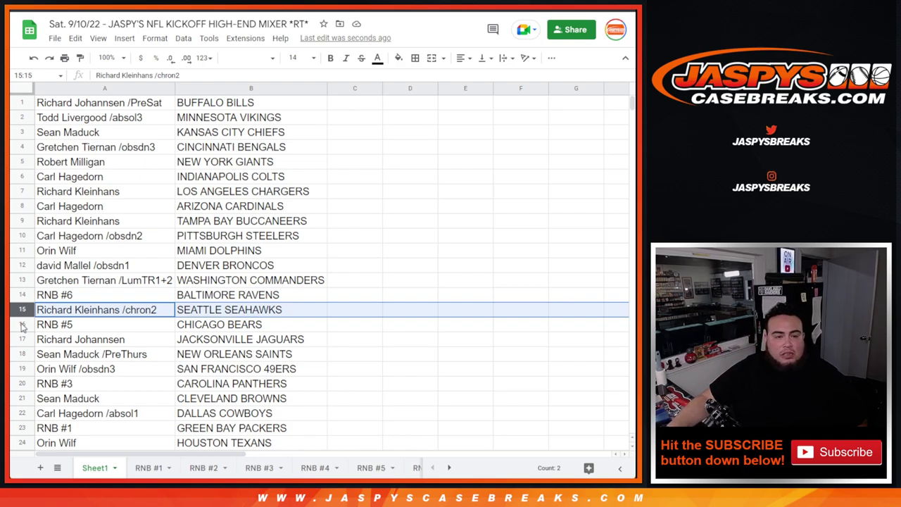
left_click(22, 325)
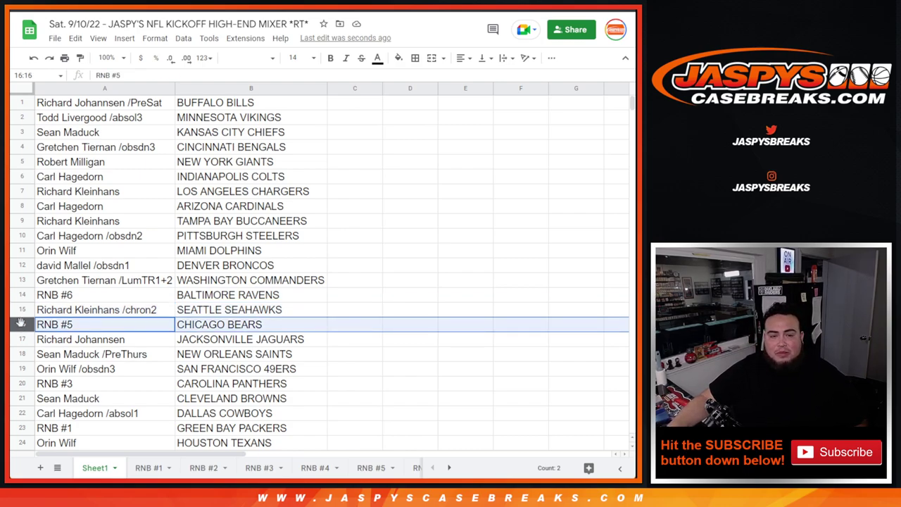
left_click(22, 339)
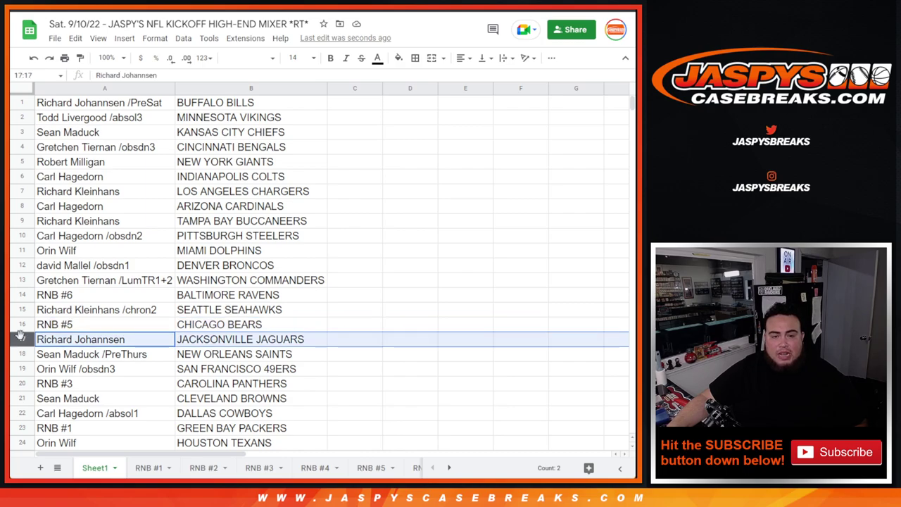
left_click(21, 351)
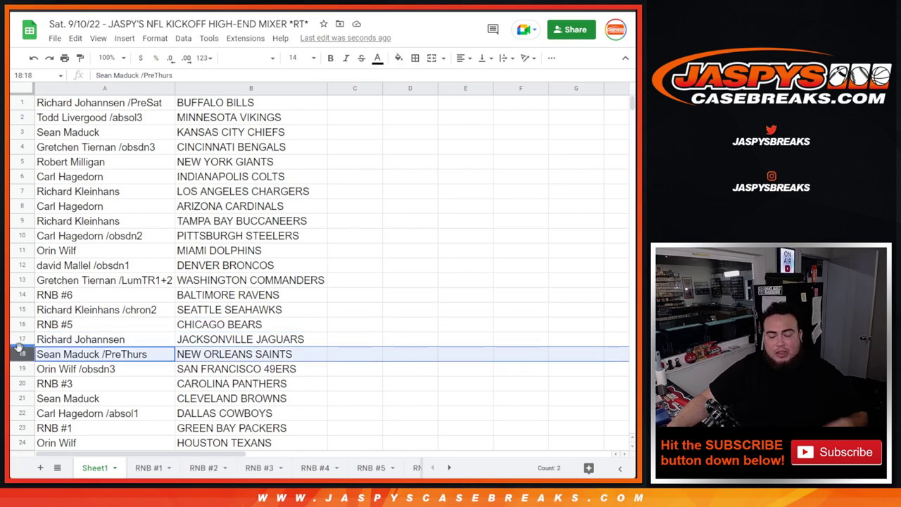
left_click(21, 367)
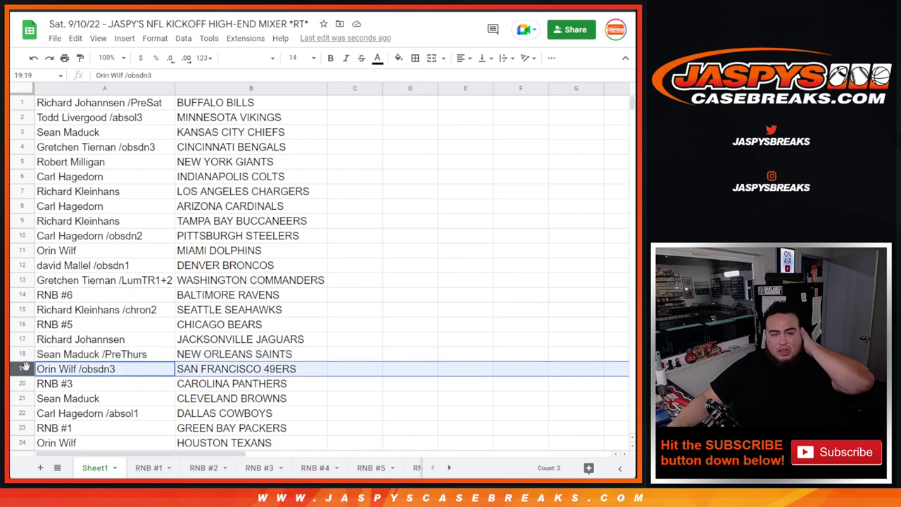
scroll(138, 243, "down", 1)
scroll(137, 243, "down", 1)
scroll(141, 245, "down", 1)
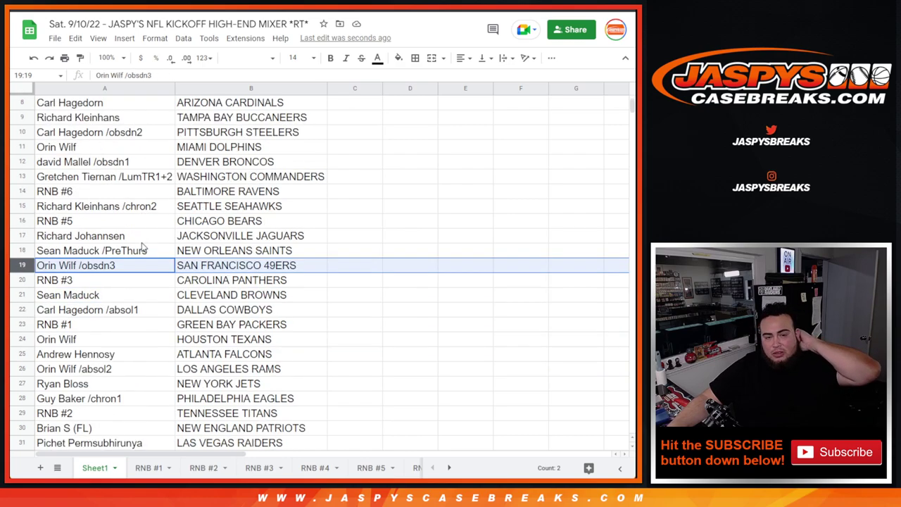
left_click(23, 280)
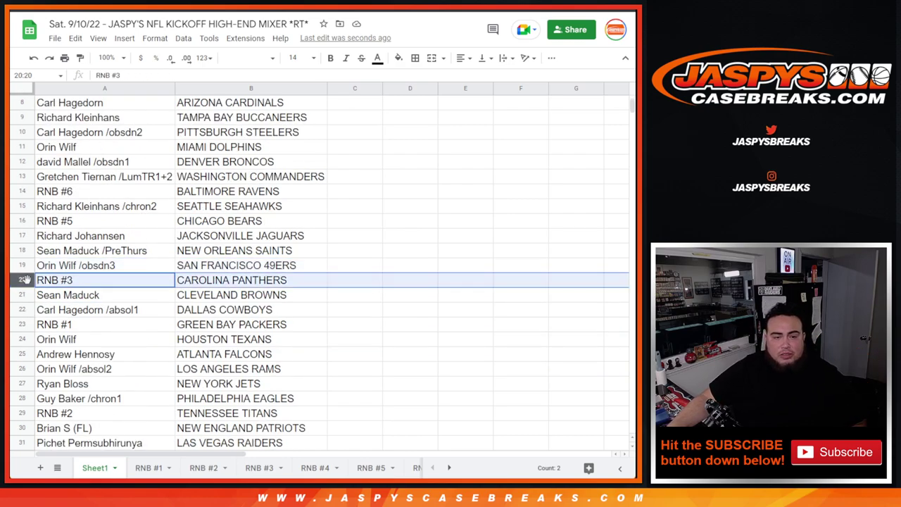
left_click(25, 295)
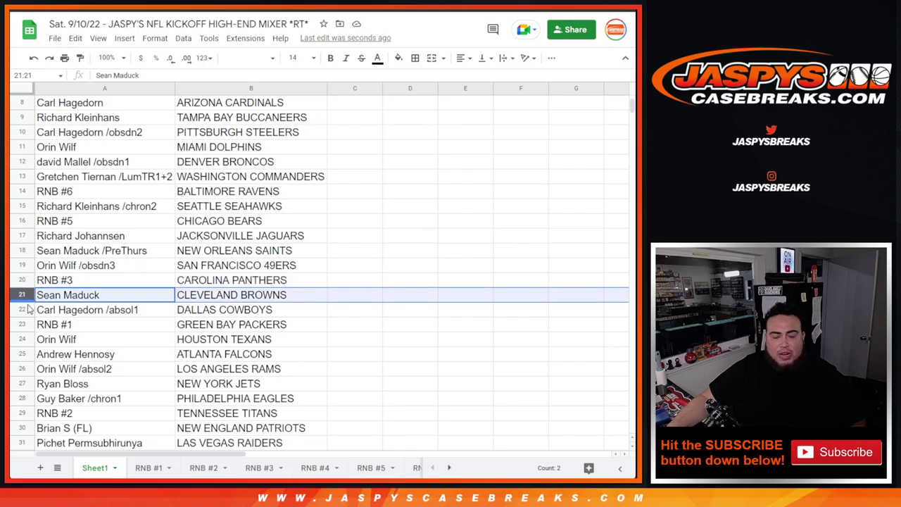
left_click(25, 306)
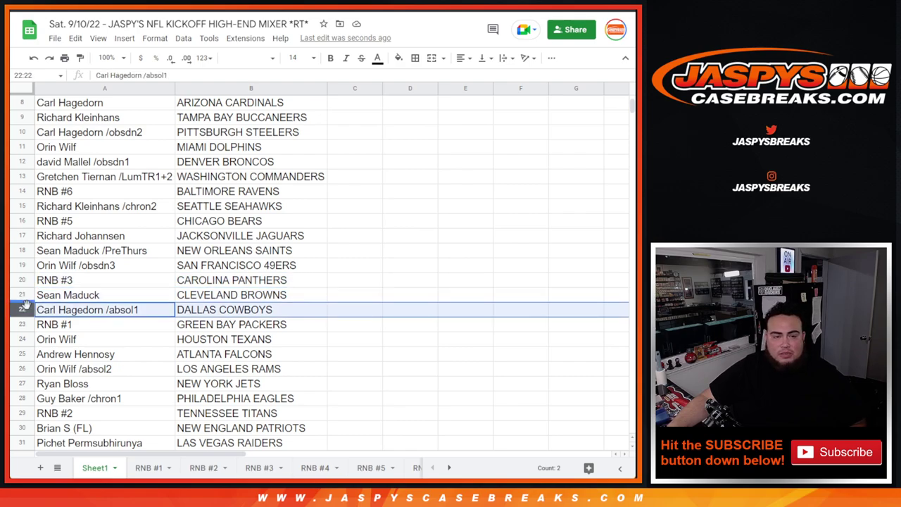
left_click(23, 324)
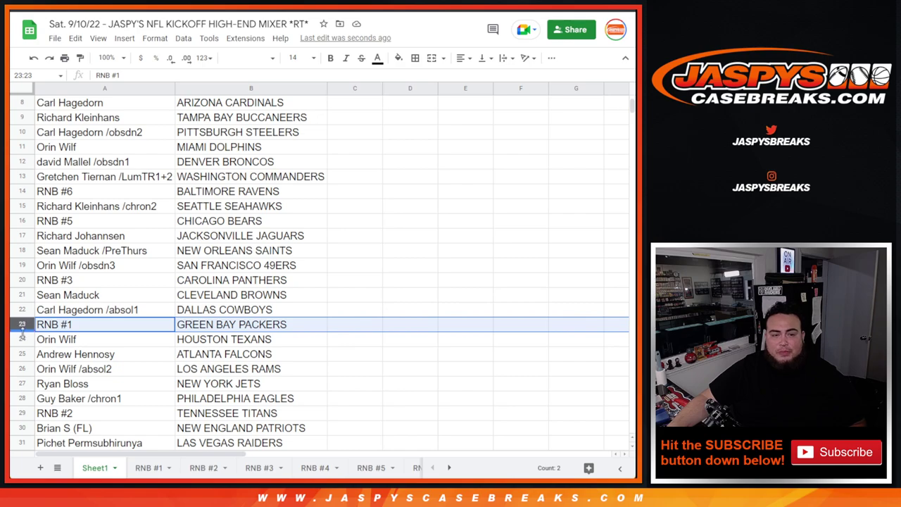
left_click(23, 339)
left_click(22, 355)
scroll(113, 310, "down", 2)
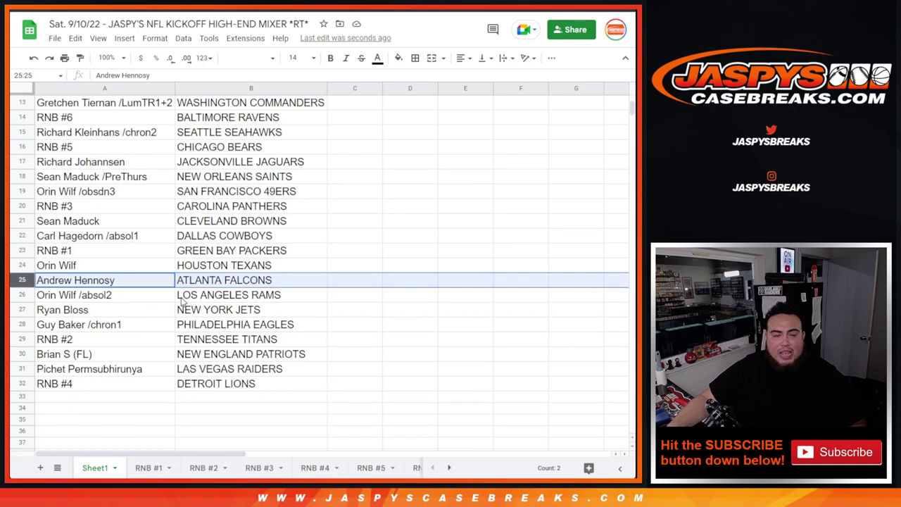
left_click(18, 295)
left_click(21, 310)
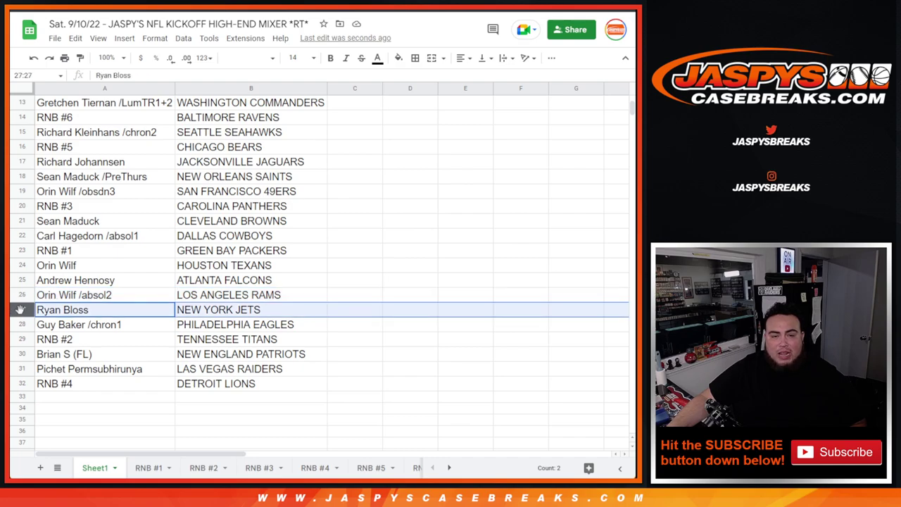
left_click(22, 325)
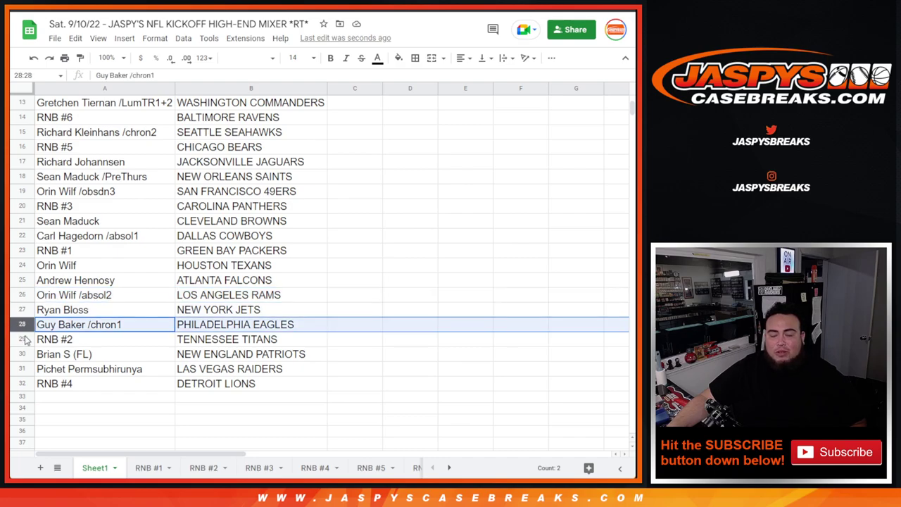
- Review the remaining participant and team pairings one row at a time, selecting each row from row 29 through row 32
left_click(23, 339)
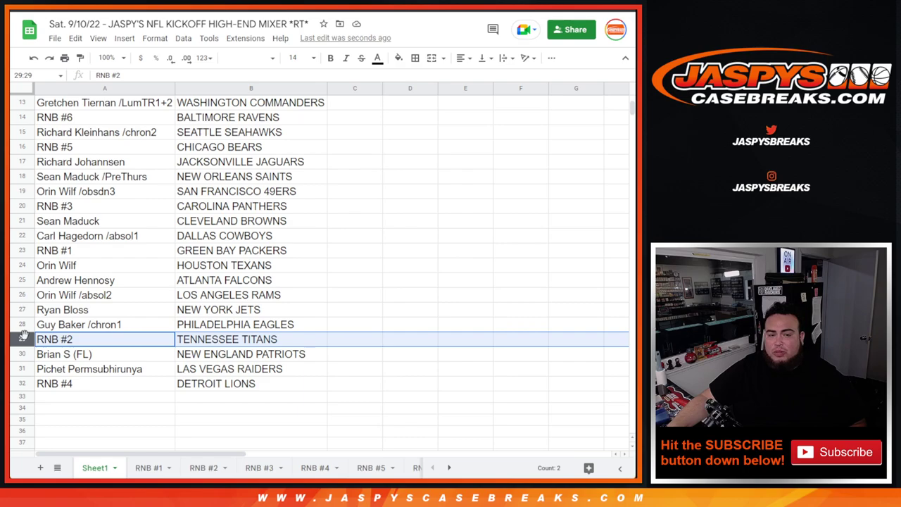
left_click(22, 354)
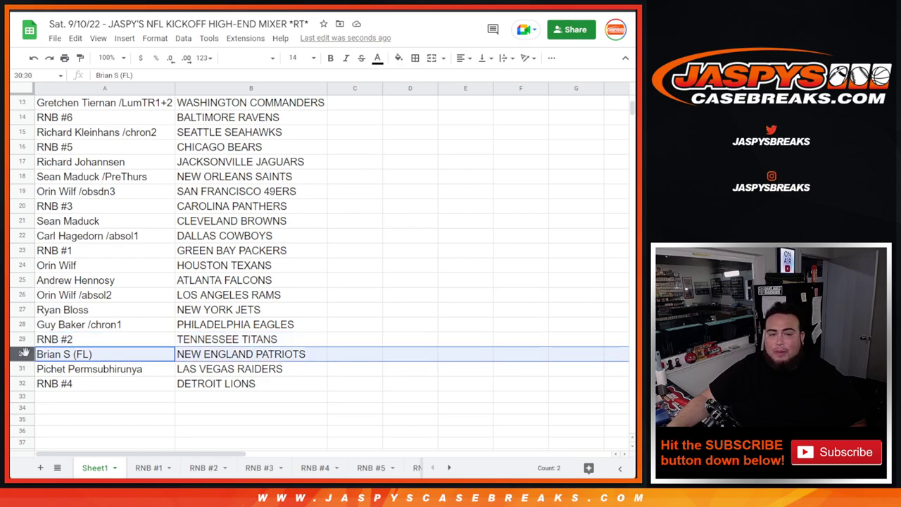
left_click(28, 369)
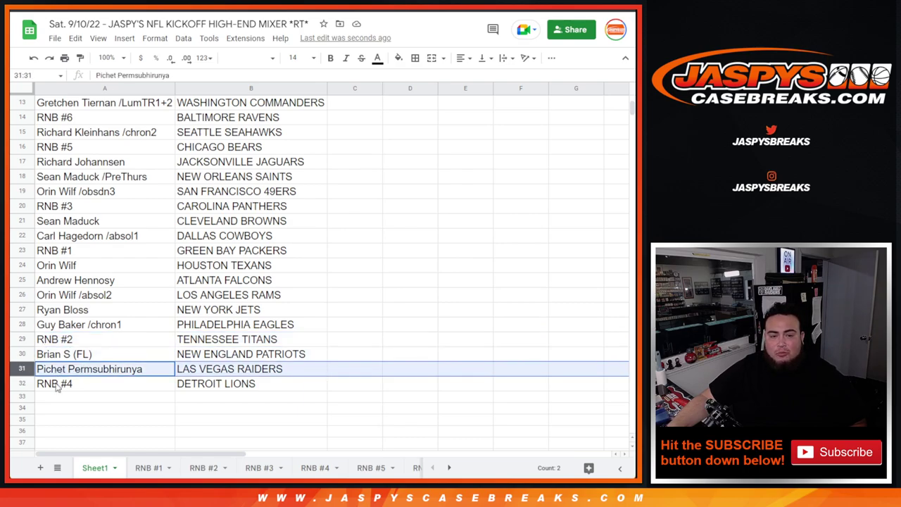
left_click(16, 386)
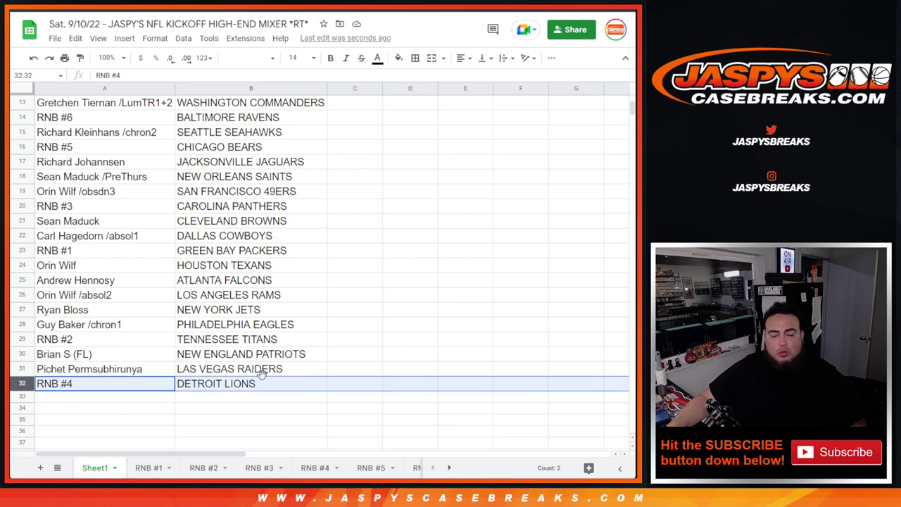
- Sort the whole sheet from A to Z by the team names in column B
scroll(262, 374, "up", 4)
left_click(322, 89)
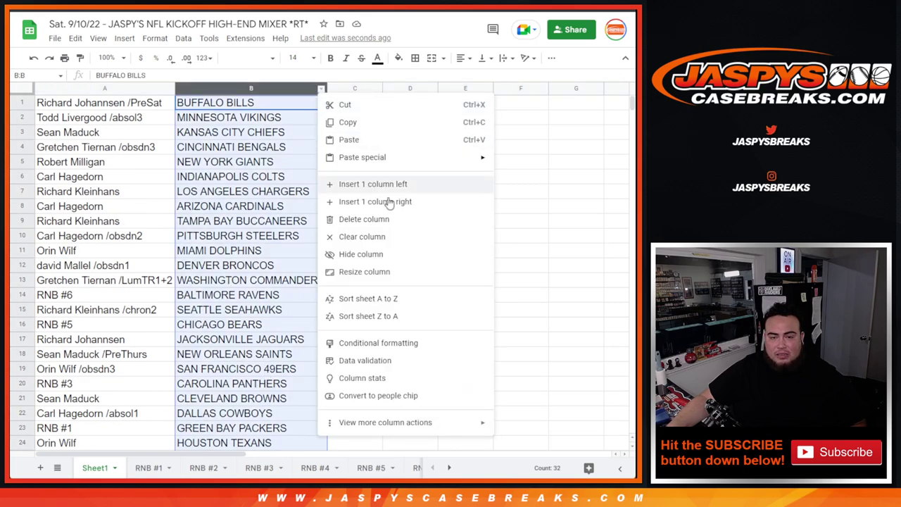
left_click(366, 299)
- Apply borders to all cells in the range A1:B32 and center the text horizontally
left_click_drag(110, 104, 273, 353)
scroll(288, 257, "up", 5)
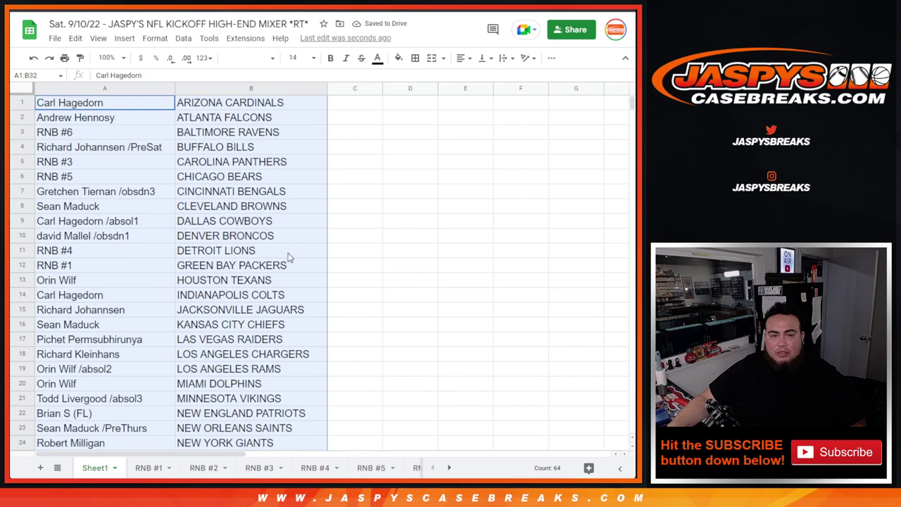
left_click(421, 60)
left_click(420, 80)
left_click(461, 58)
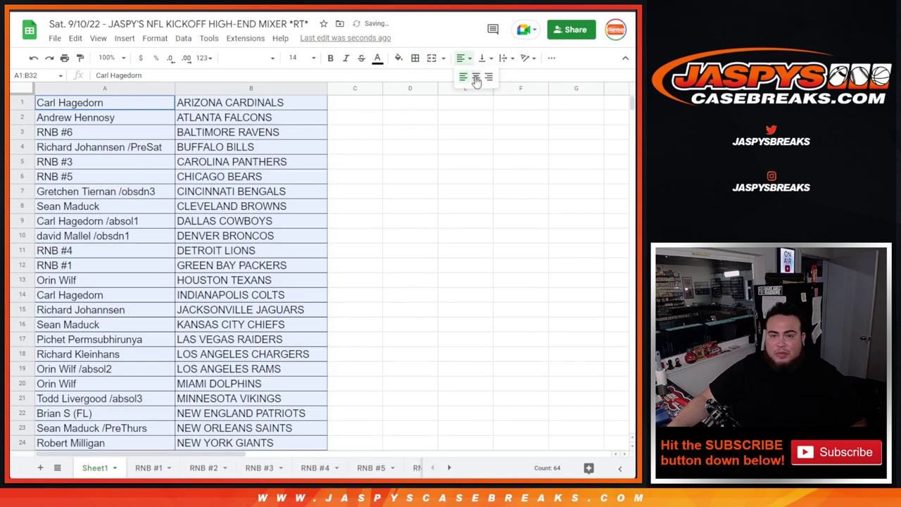
left_click(476, 77)
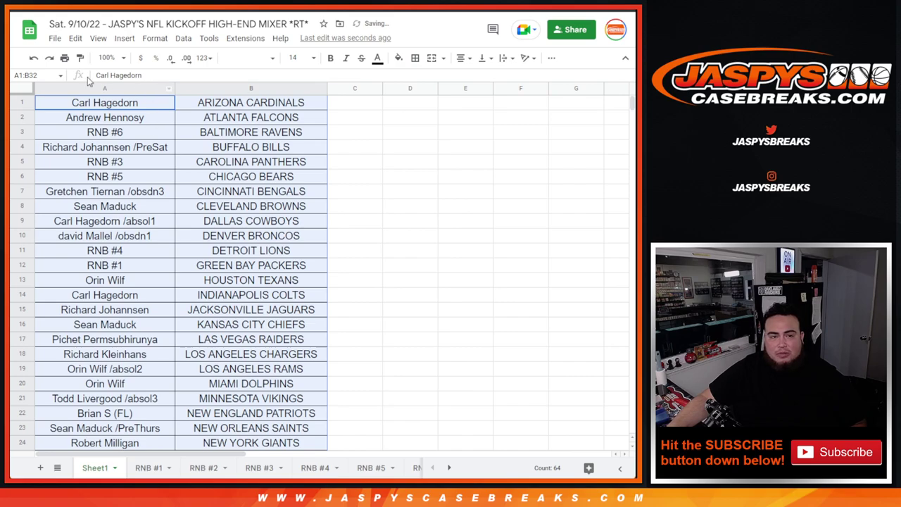
- Look at the RNB #1 sheet's number assignments and return to Sheet1
left_click(148, 468)
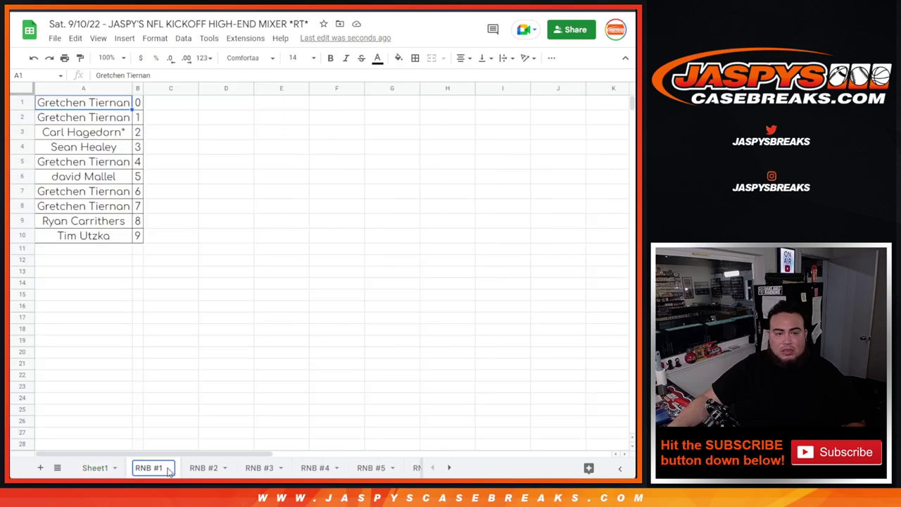
left_click(92, 467)
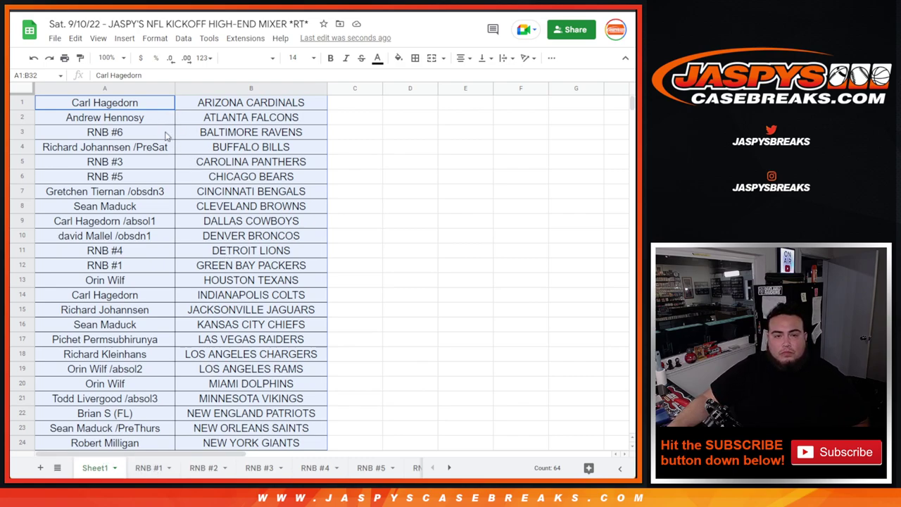
- Open the print settings for the current sheet, set the page orientation to Portrait and include the workbook title in the header
left_click(65, 59)
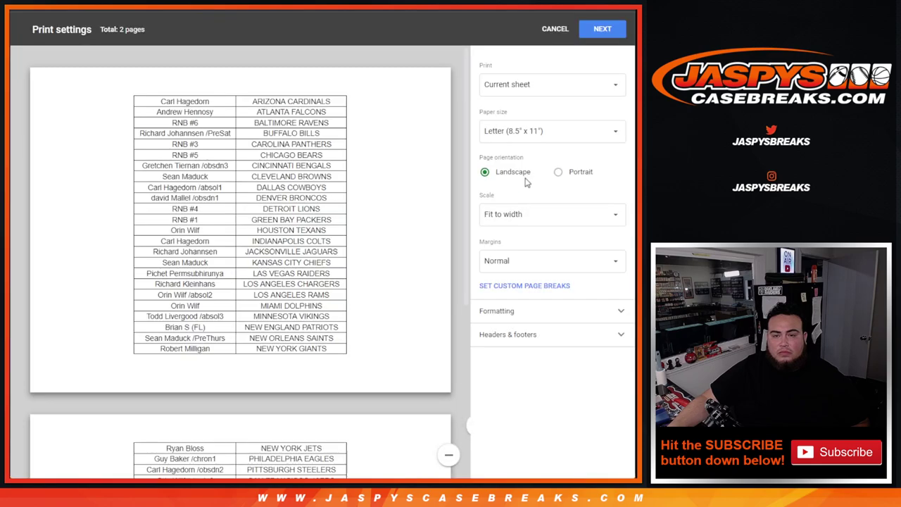
left_click(539, 336)
left_click(513, 378)
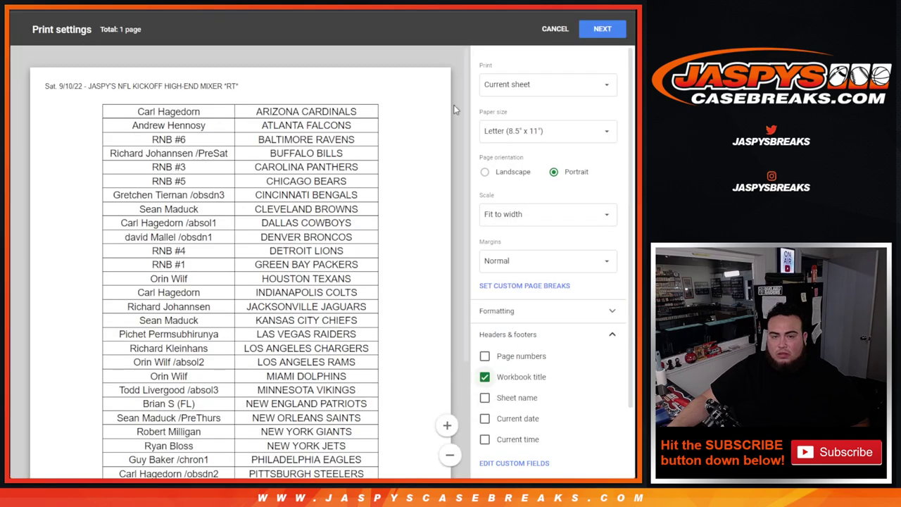
- Check the complete team list in the print preview and print one copy on the Samsung M2020 printer
scroll(453, 108, "down", 1)
scroll(458, 112, "down", 1)
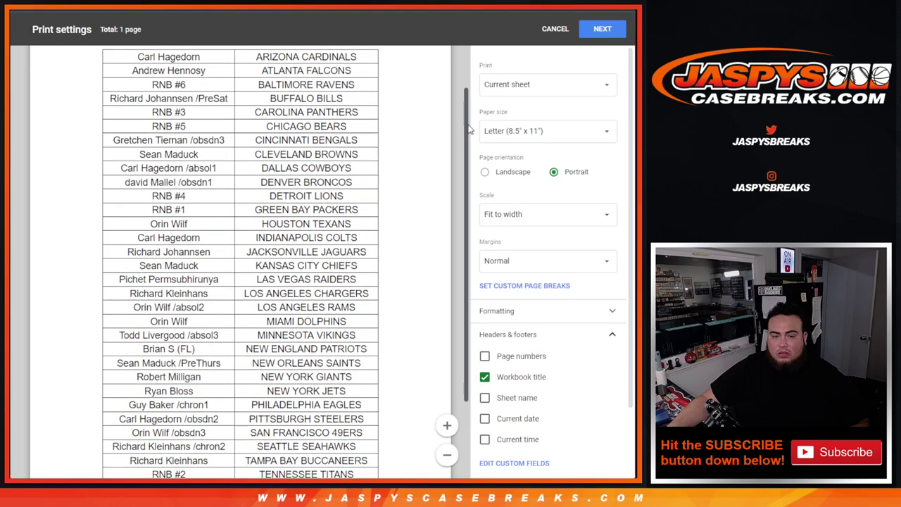
left_click(447, 454)
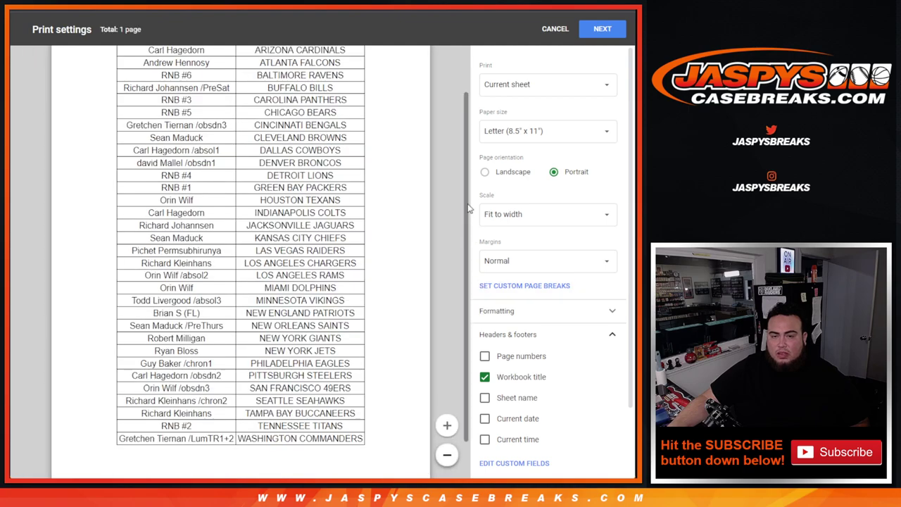
scroll(468, 204, "up", 1)
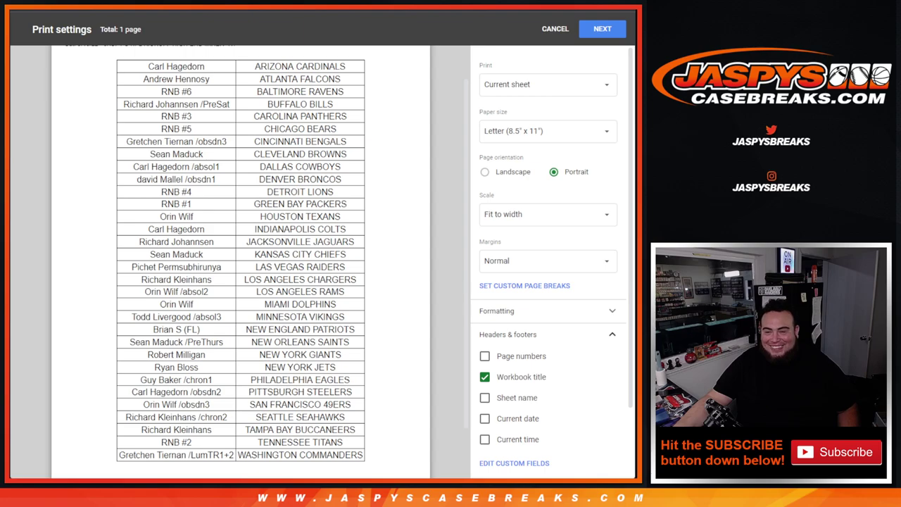
left_click(602, 29)
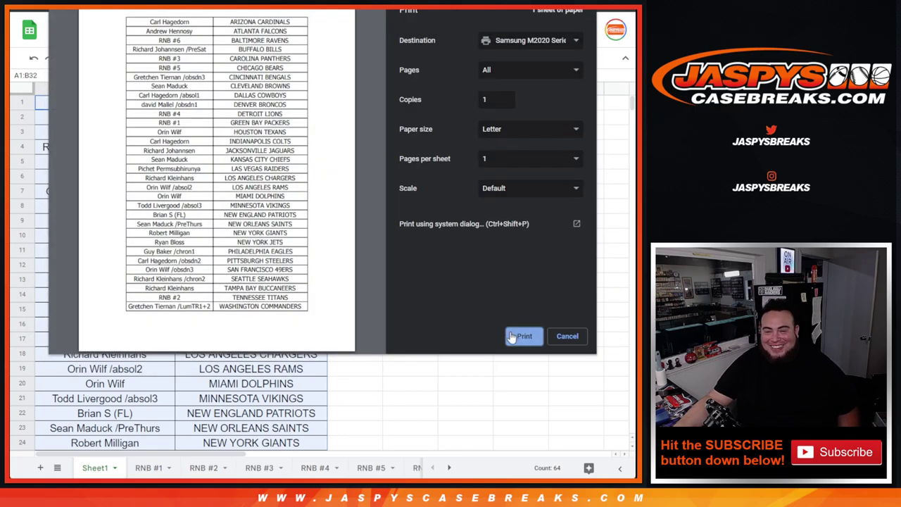
left_click(514, 336)
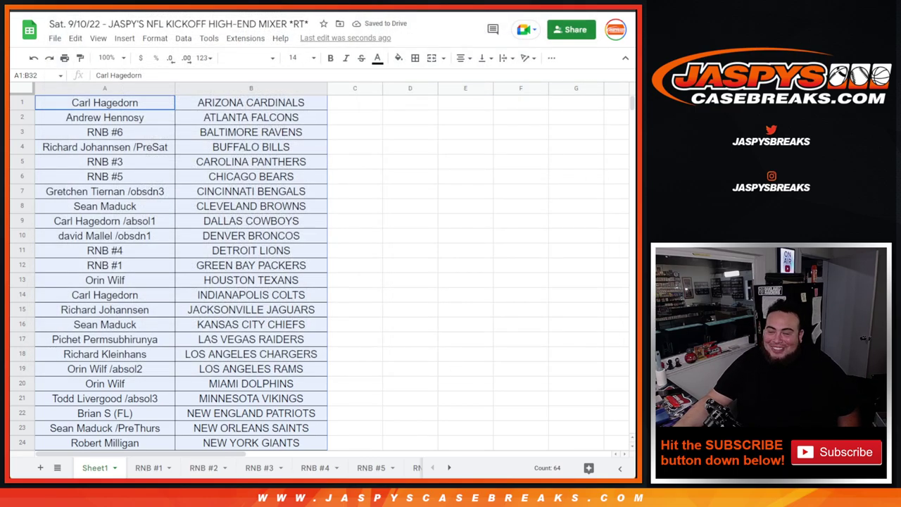